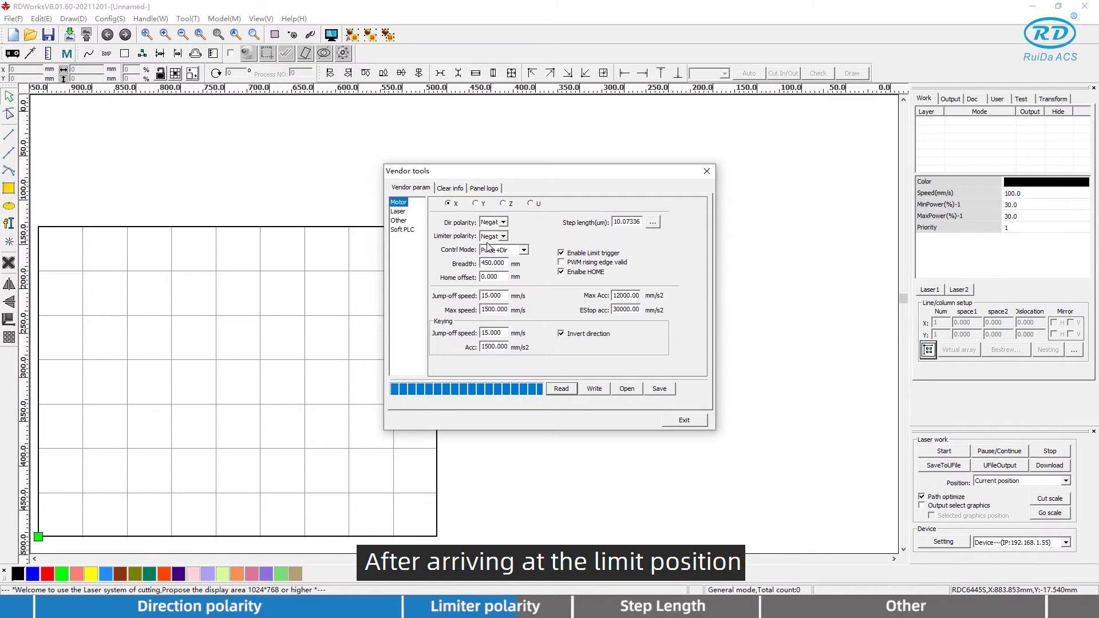
- Set the X axis limiter polarity to Negative with the limit trigger enabled, and close the vendor settings
click(503, 236)
click(499, 247)
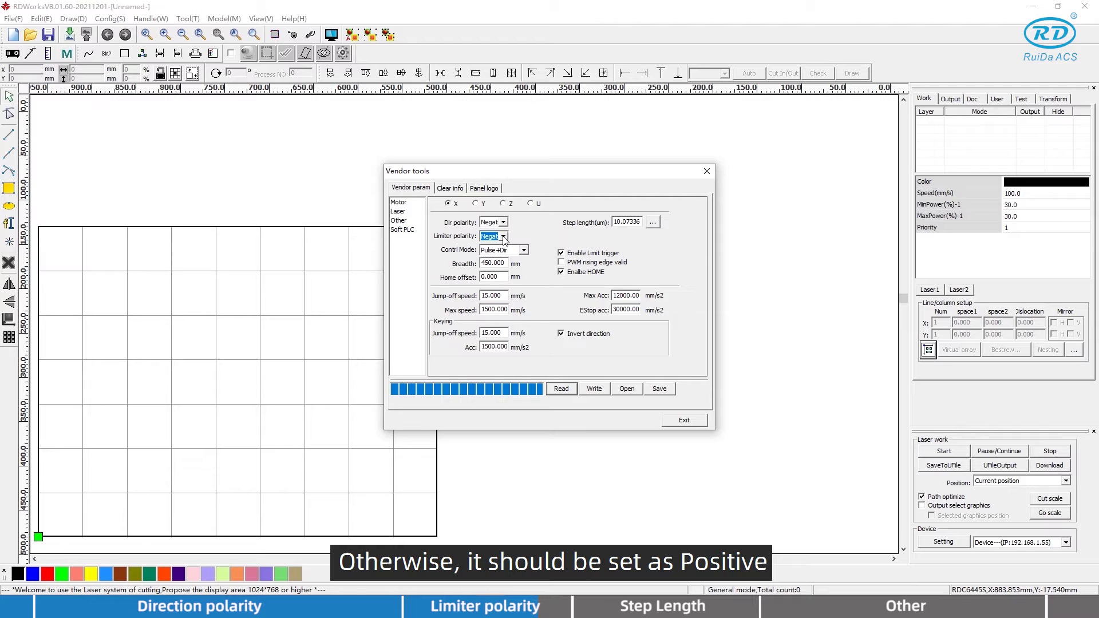
click(563, 255)
click(564, 255)
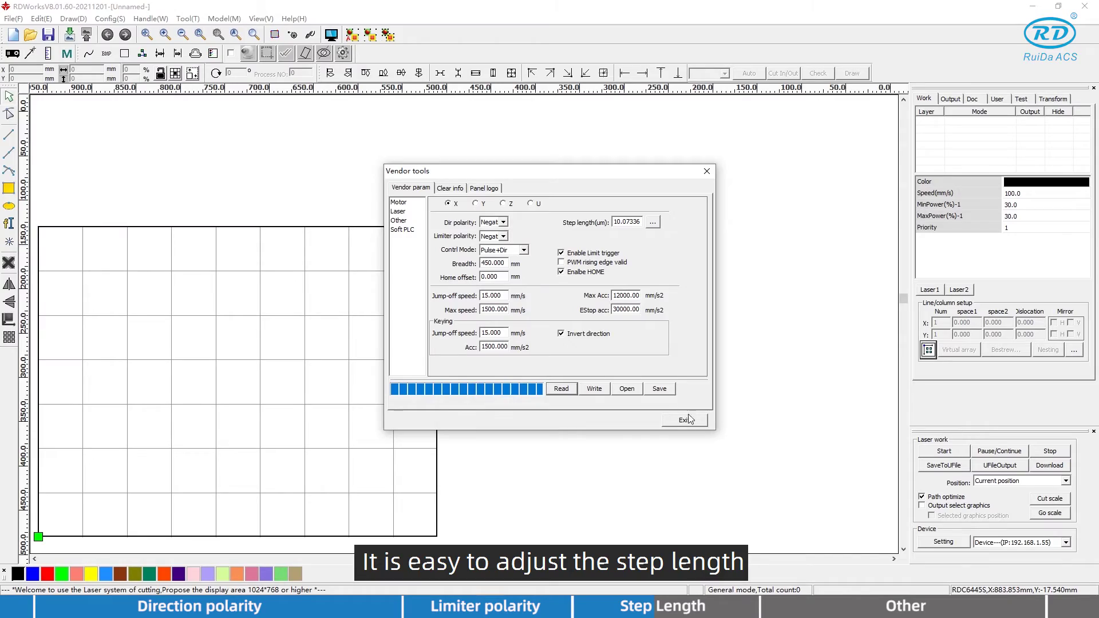
click(690, 424)
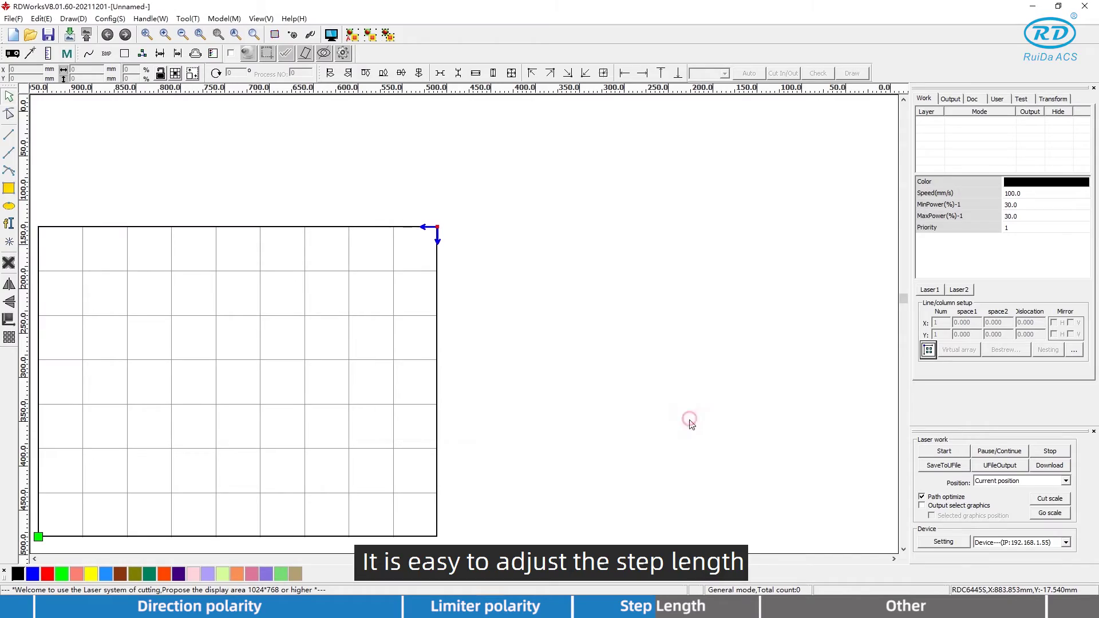
- Draw a rectangle about 170 × 143 mm near the middle of the work area
drag(169, 269, 429, 213)
scroll(429, 213, up, 2)
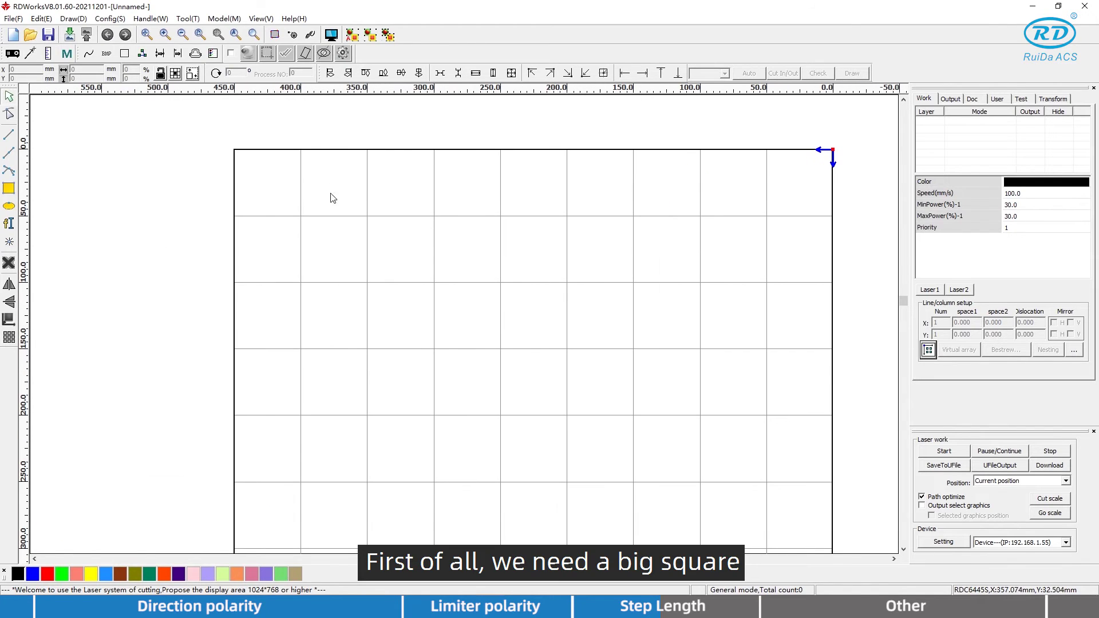
click(10, 188)
drag(384, 255, 611, 445)
drag(359, 225, 598, 506)
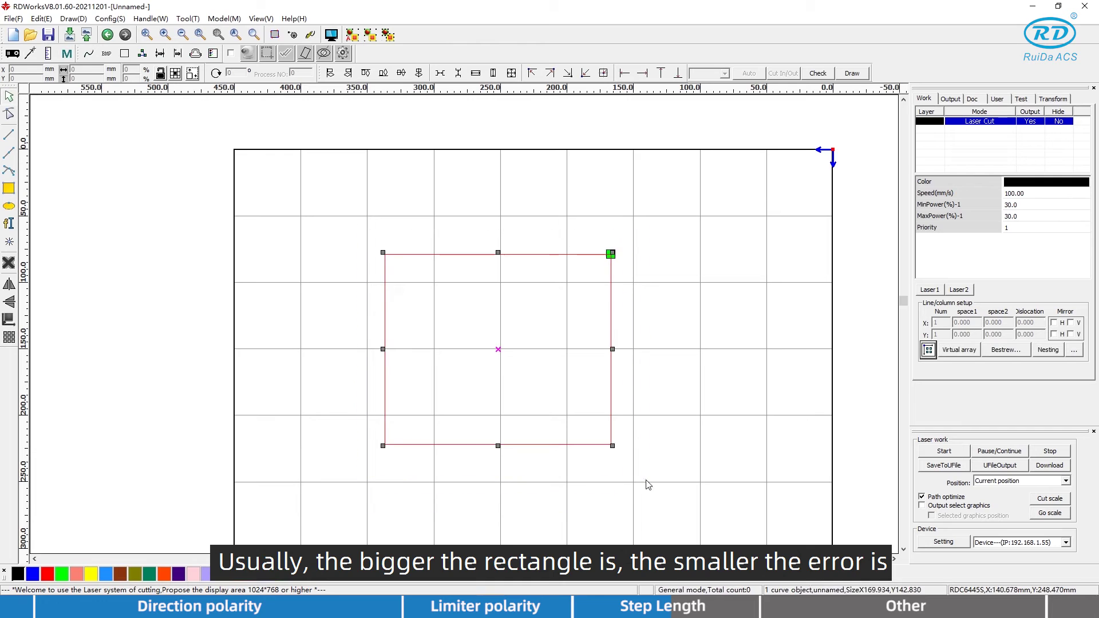
- Resize the rectangle to a 200 × 200 mm square and start processing it on the laser machine
double_click(85, 69)
text(200)
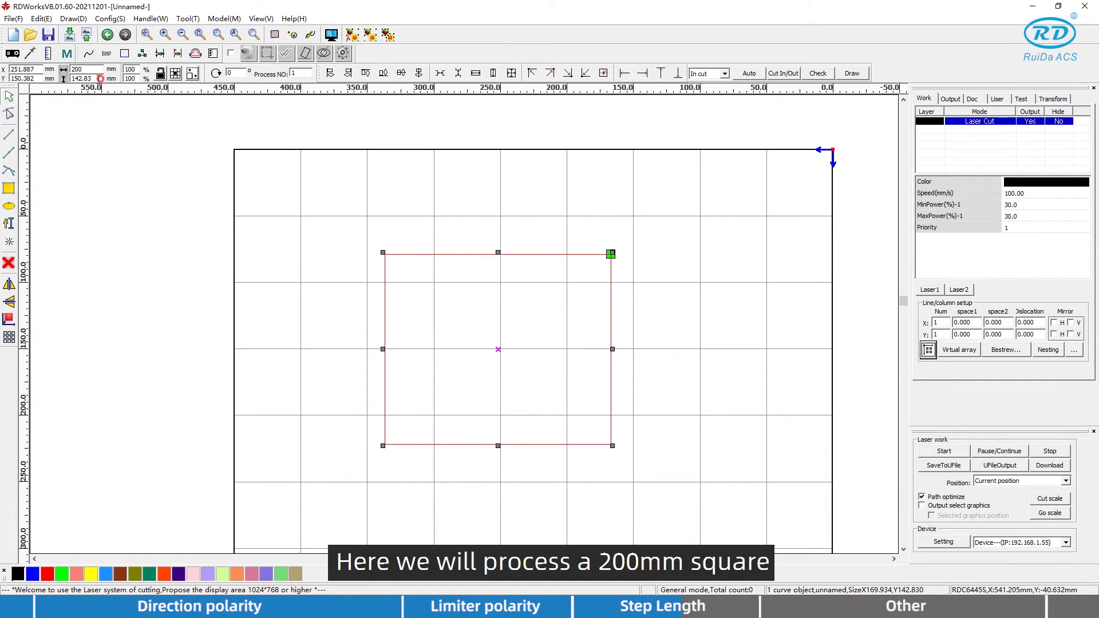
text(200)
click(269, 223)
drag(301, 177, 701, 521)
click(934, 452)
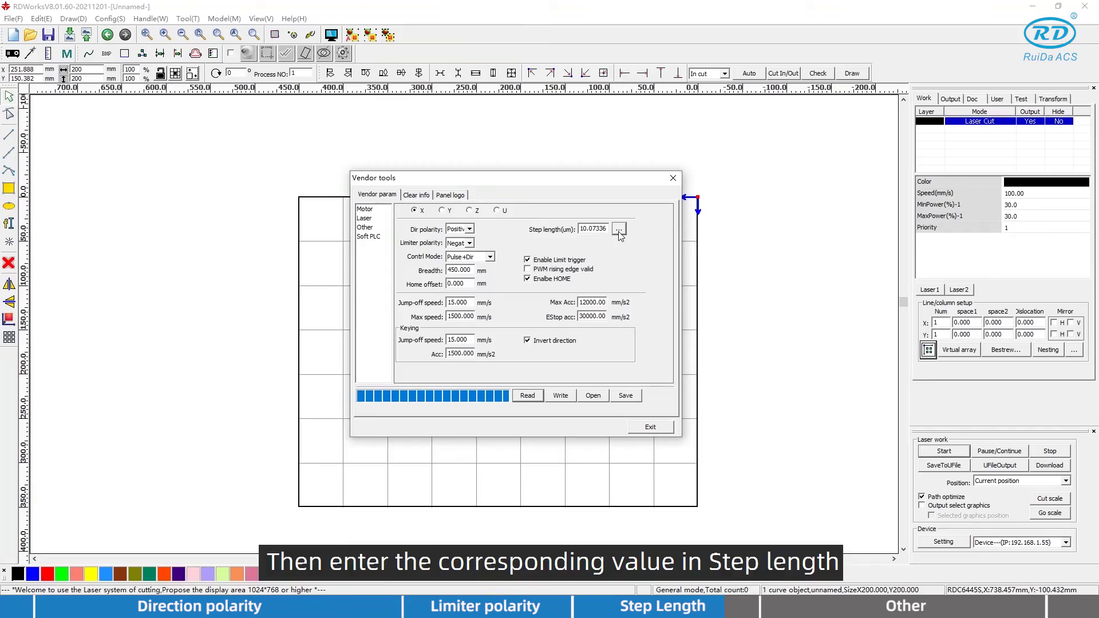
- Calculate the X axis step length with a graph length of 200 mm and the measured length, and write the parameters to the controller
click(618, 230)
text(200)
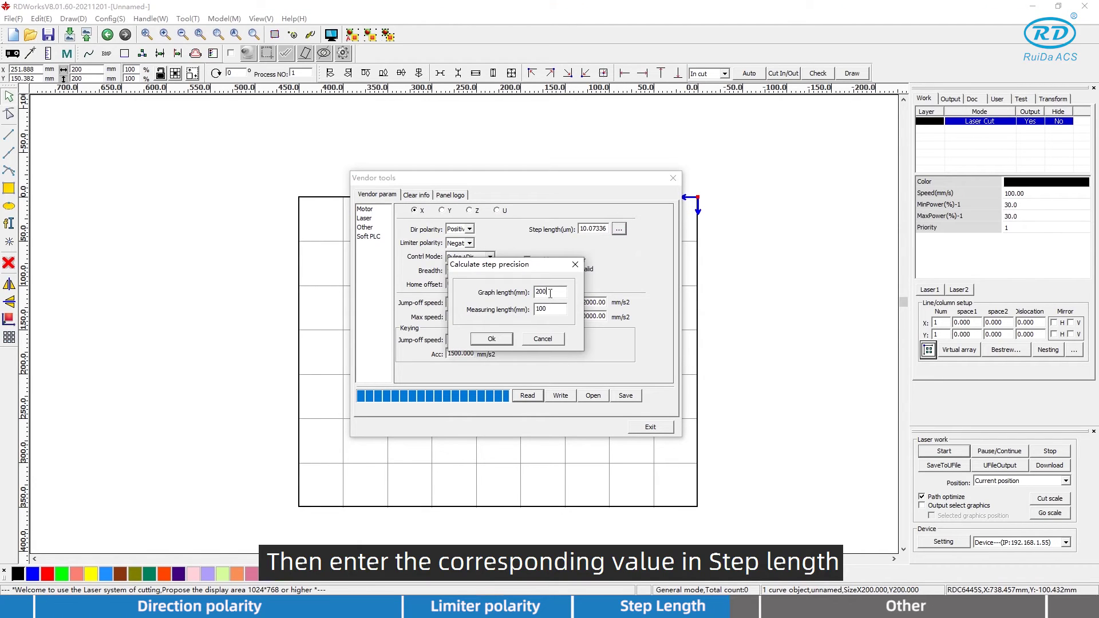
key(Tab)
click(509, 340)
click(566, 397)
- Calculate the Y axis step length with a graph length of 200 mm and the measured length, and write it to the controller
click(441, 211)
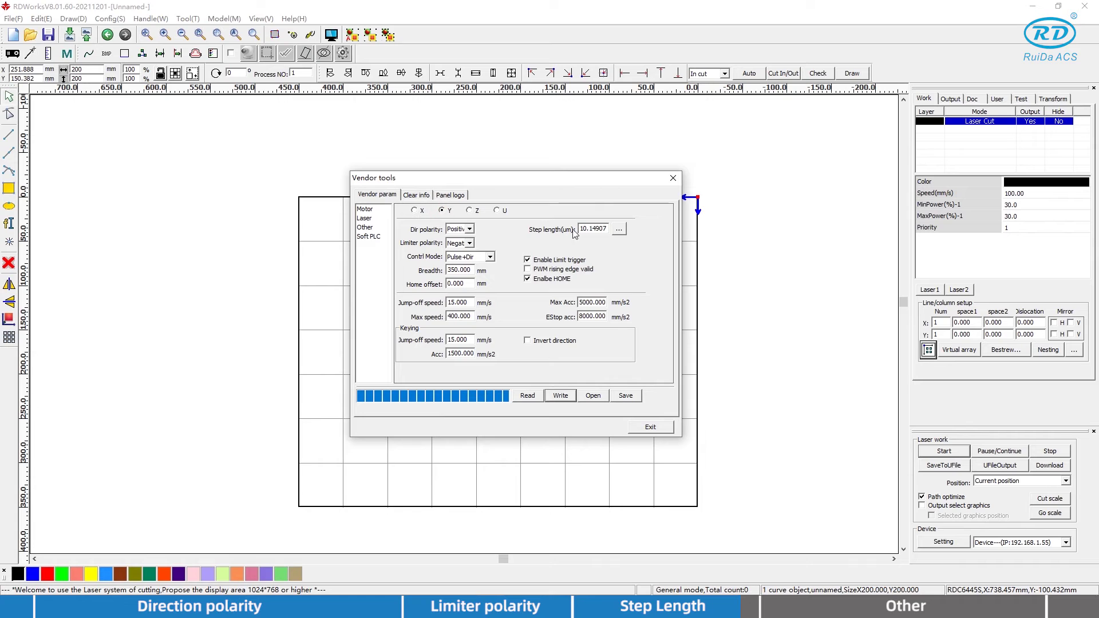
click(618, 229)
text(200)
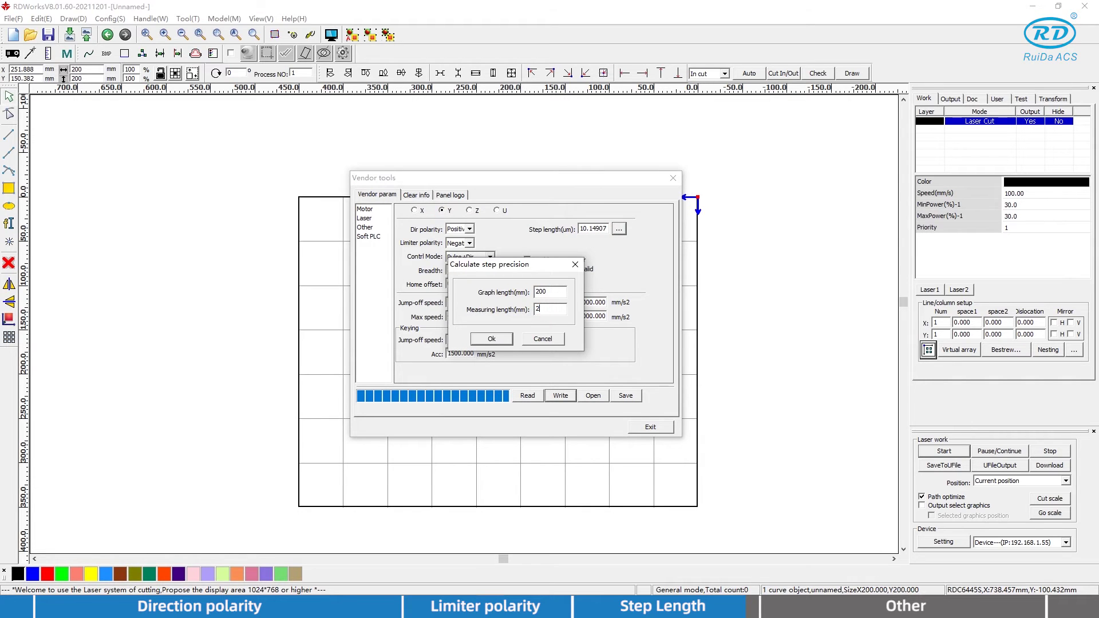
click(503, 340)
click(558, 396)
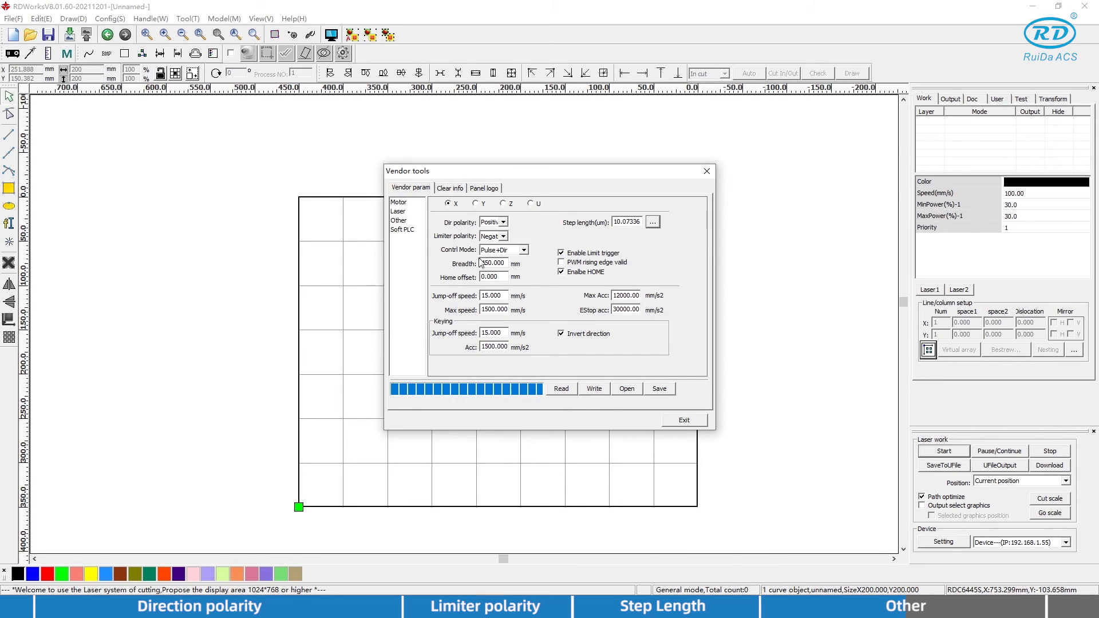
- Enable Water protect in the laser vendor parameters
click(398, 212)
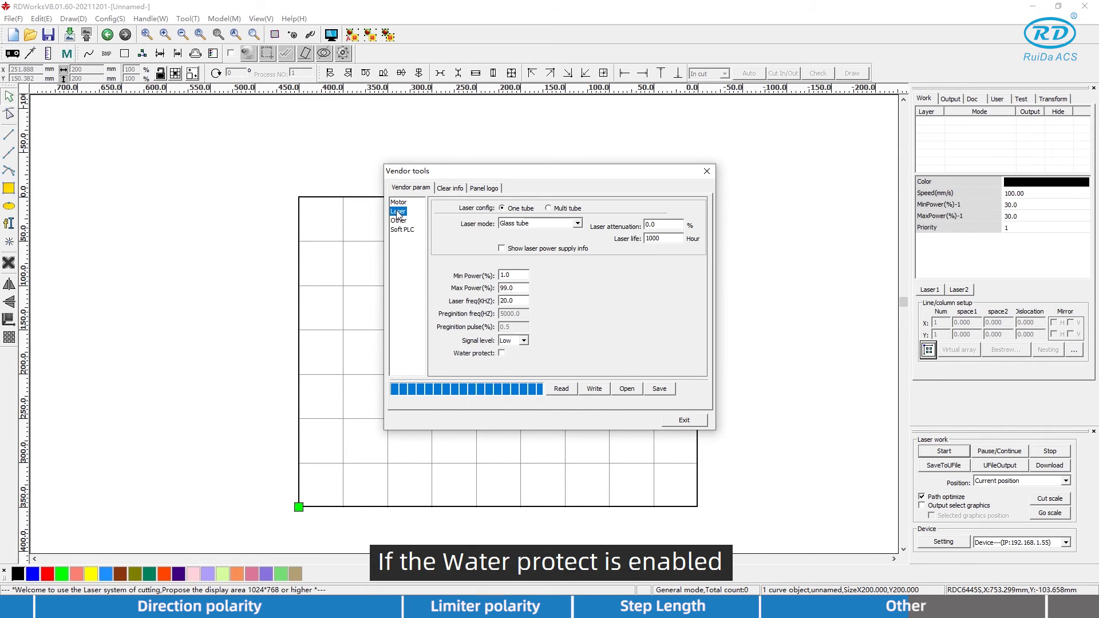
click(502, 354)
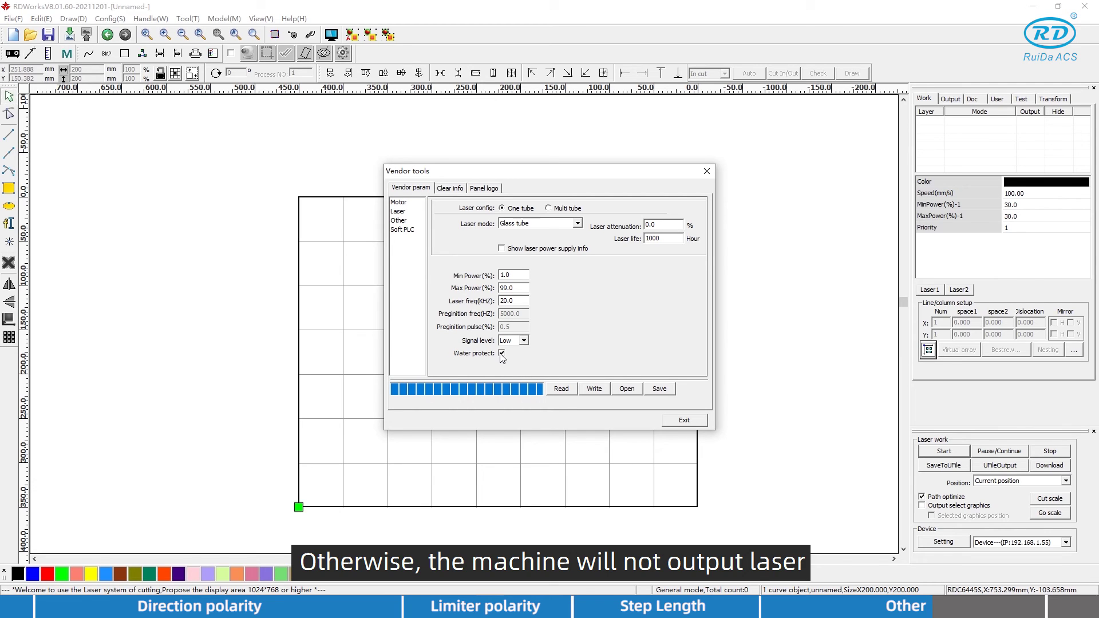
- Examine the Broken Delay setting in the Other parameters, and look through the Motor, Laser and Soft PLC parameters
click(401, 222)
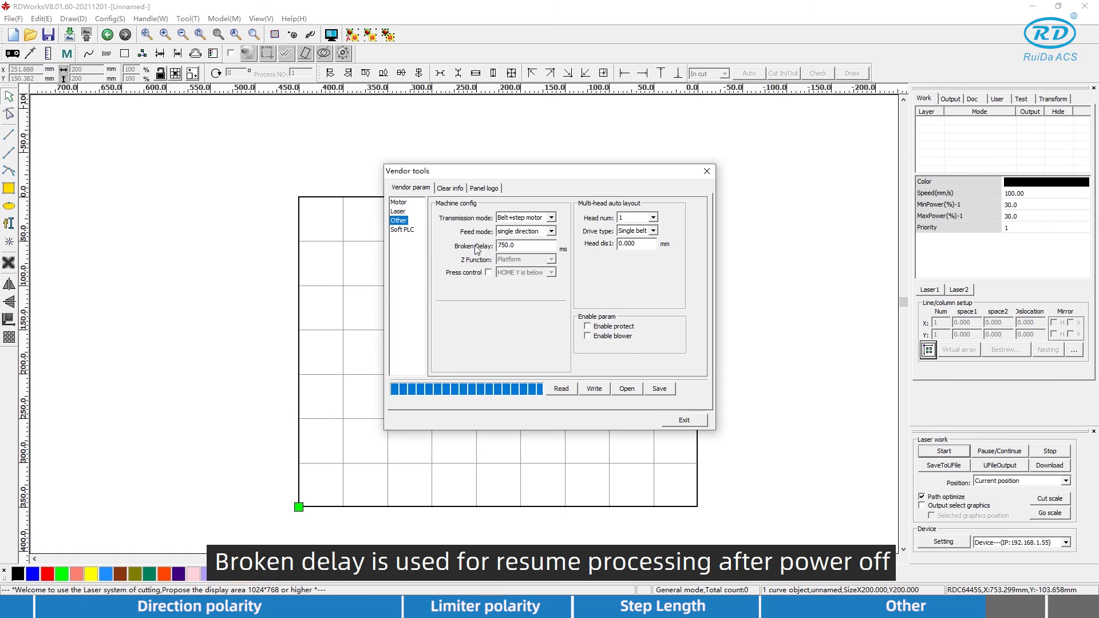
click(514, 249)
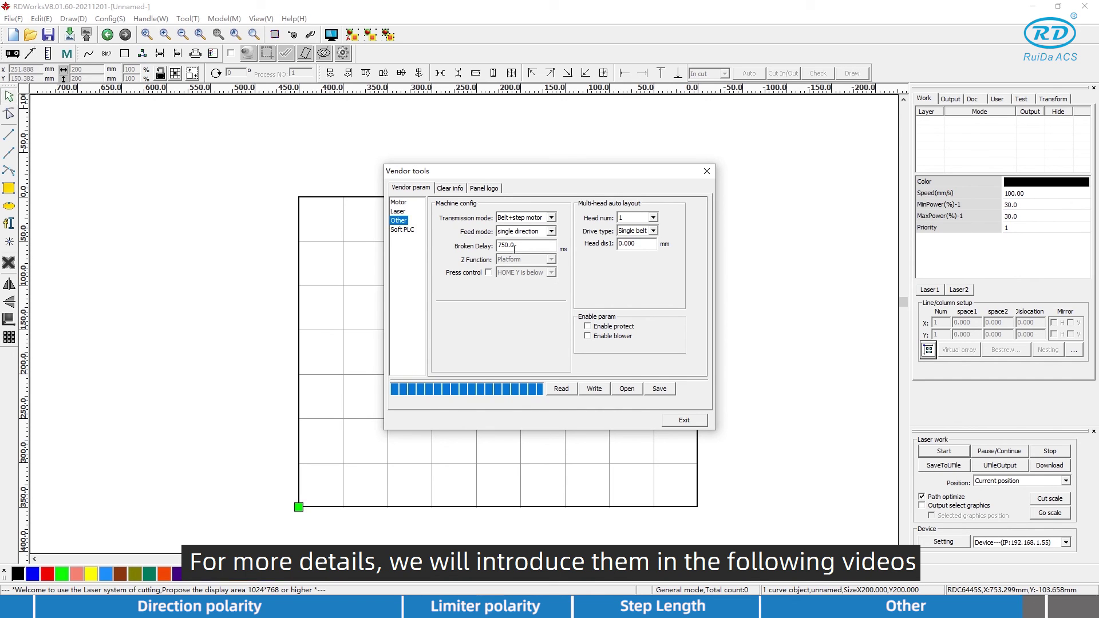
click(398, 203)
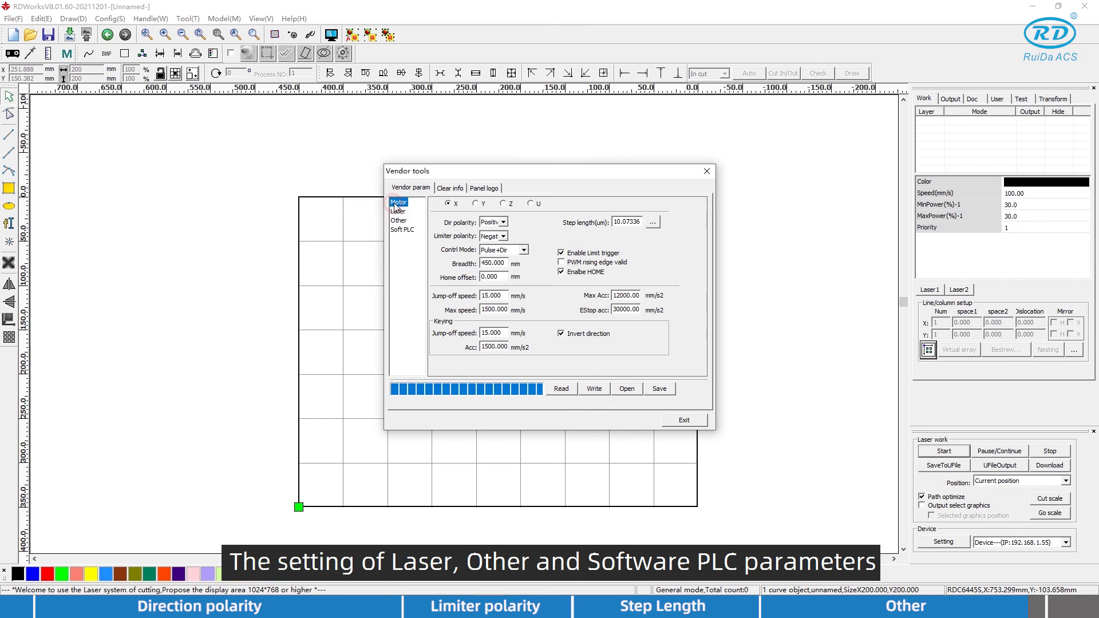
click(398, 211)
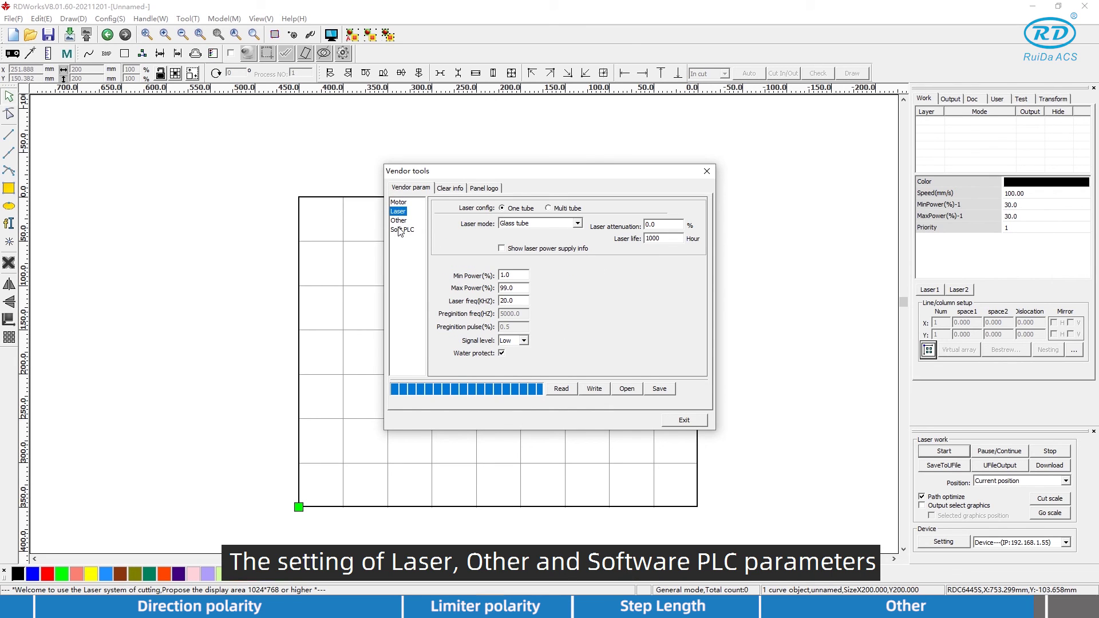
click(404, 230)
click(402, 212)
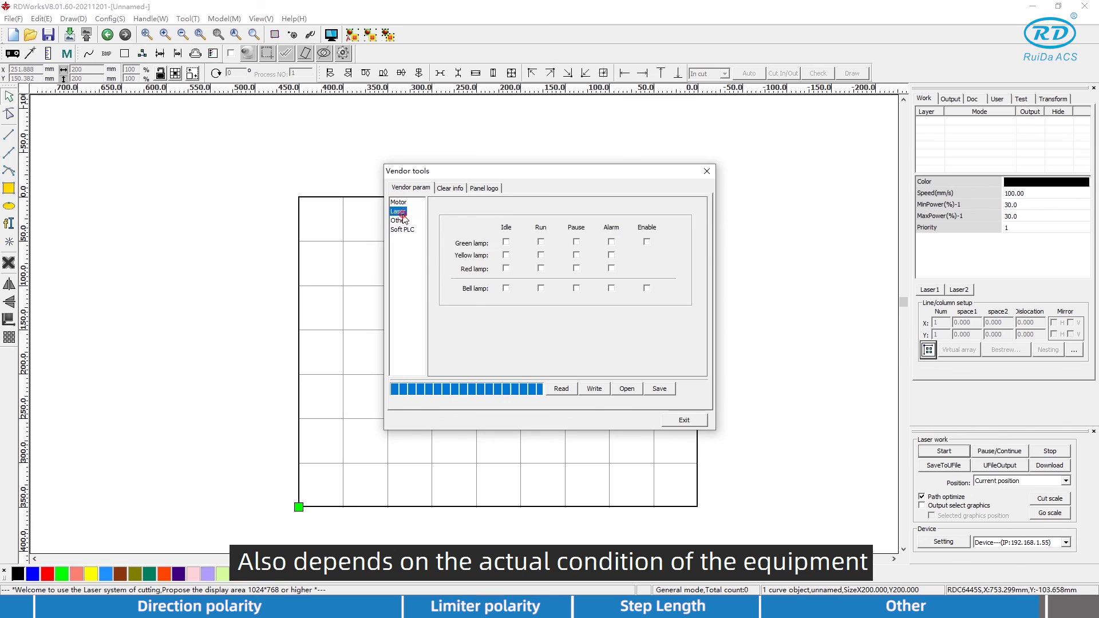